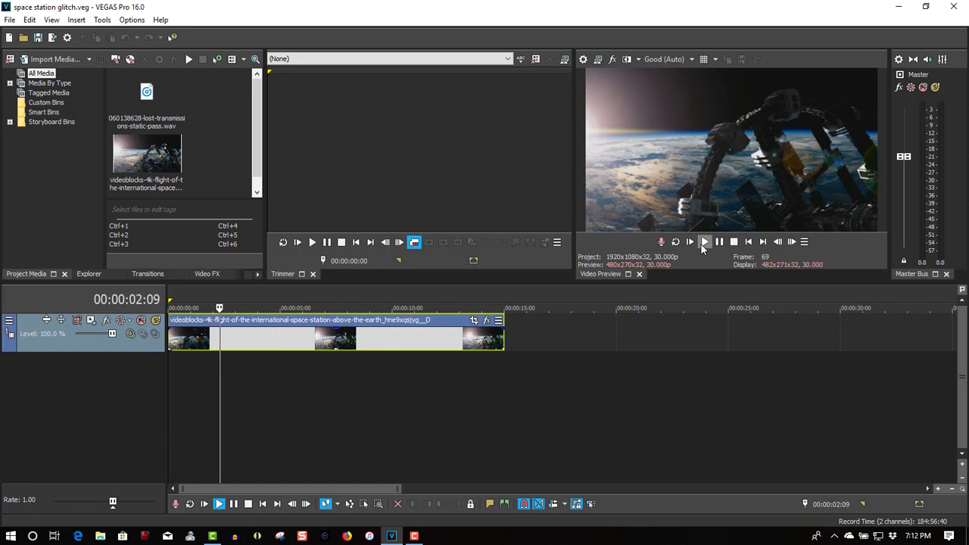
# Step: Duplicate the space station video track and insert an empty video track above the two copies
pyautogui.click(733, 242)
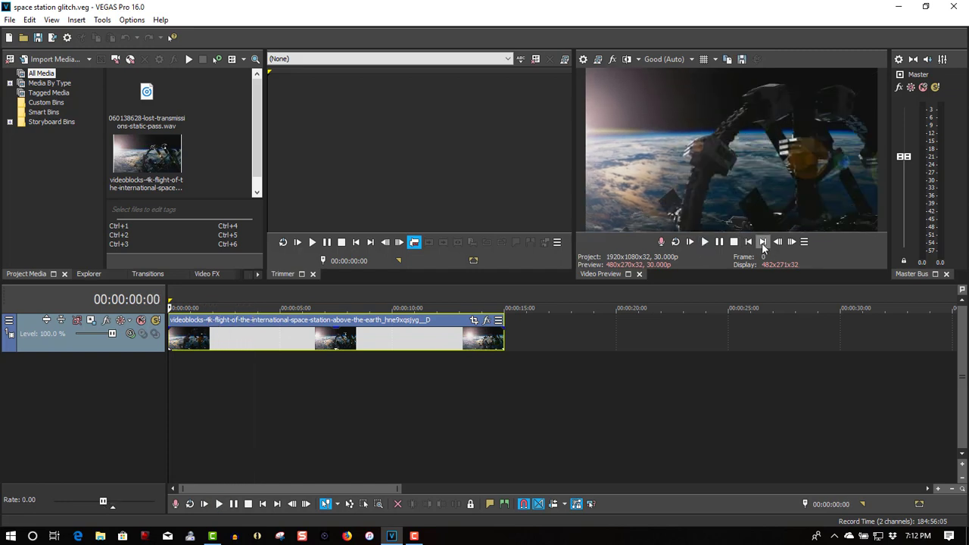
pyautogui.rightClick(150, 343)
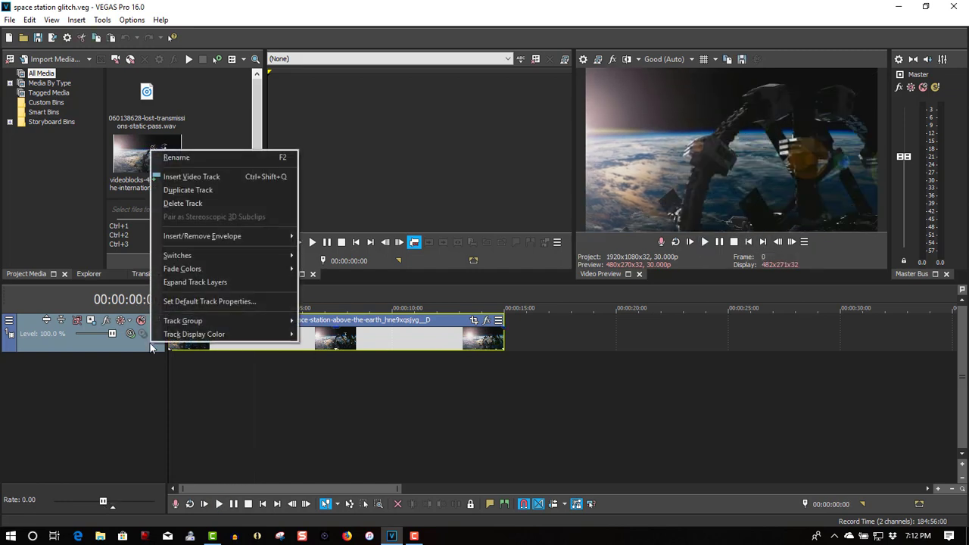
pyautogui.click(178, 190)
pyautogui.rightClick(530, 334)
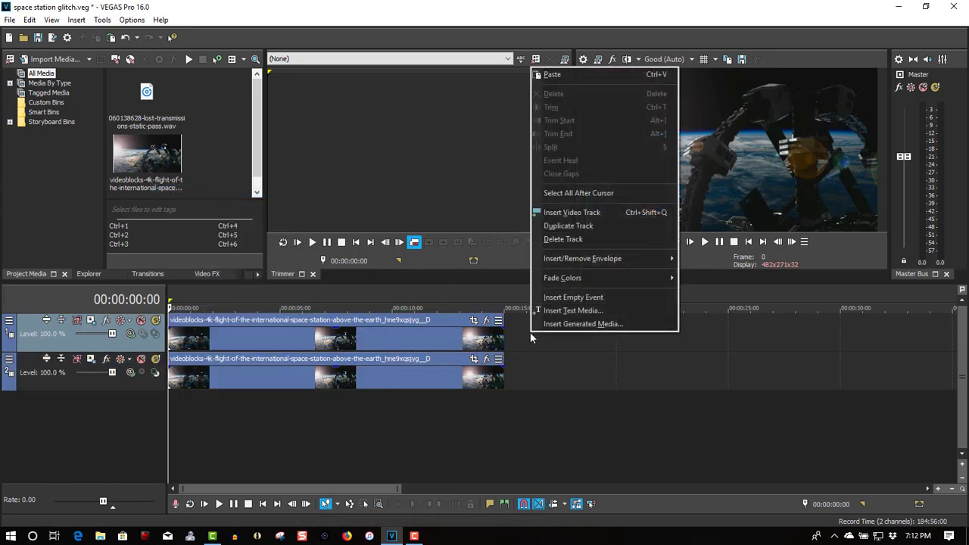
pyautogui.click(557, 212)
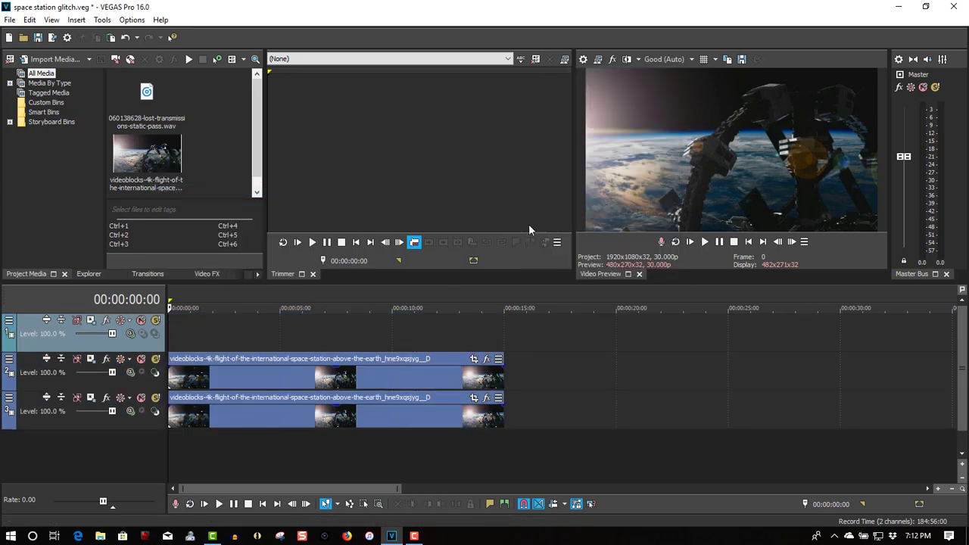
# Step: Add an SMPTE Bars (NTSC) test pattern at the start of the empty top track
pyautogui.click(258, 274)
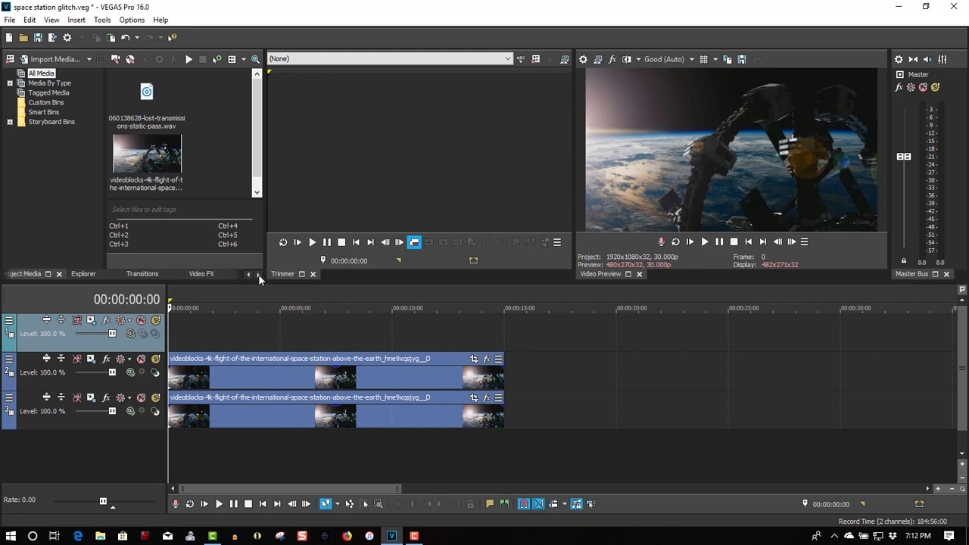
pyautogui.click(258, 274)
pyautogui.click(184, 273)
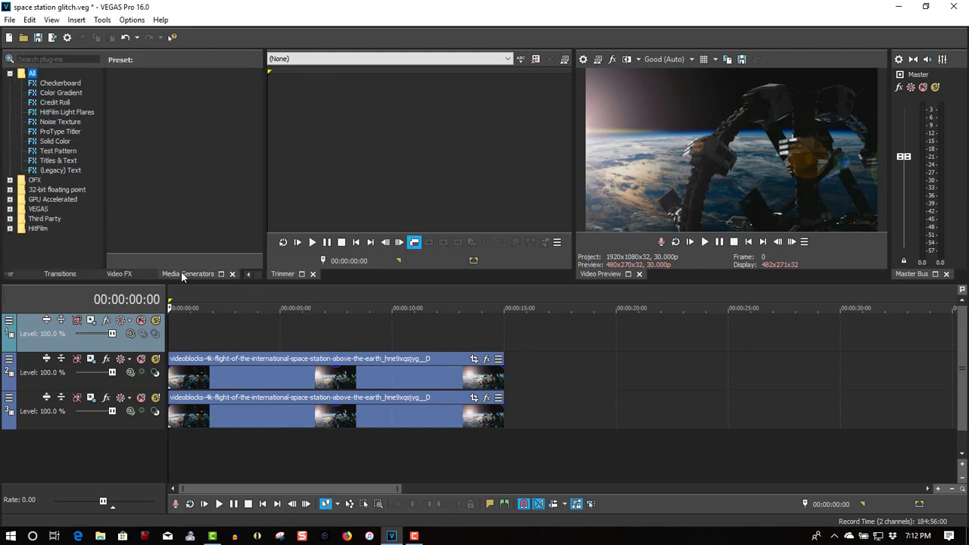
pyautogui.click(60, 152)
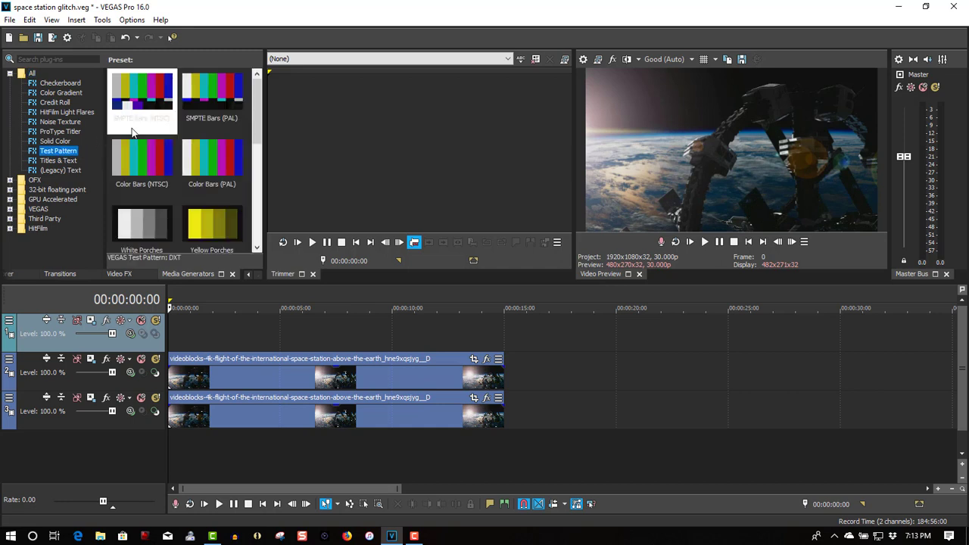
pyautogui.moveTo(133, 102); pyautogui.dragTo(171, 334)
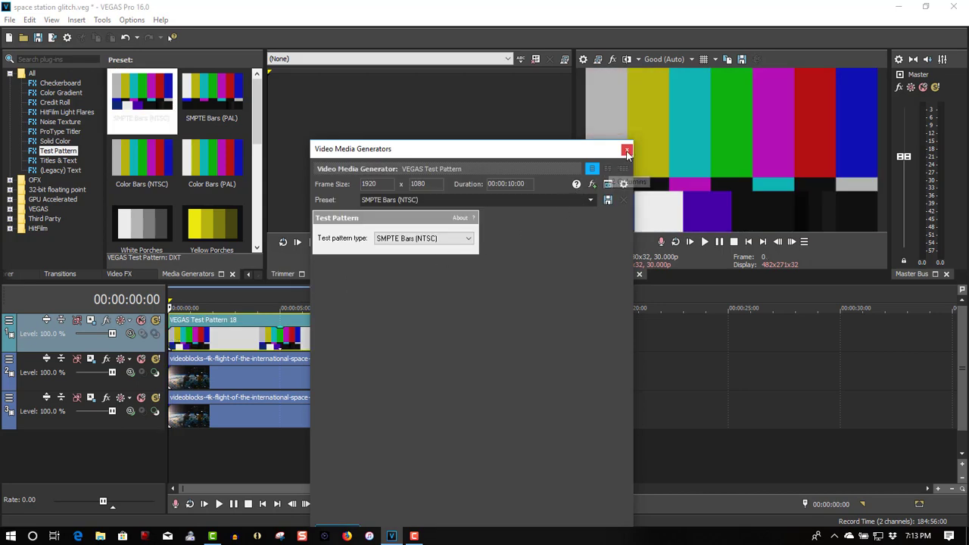
pyautogui.click(627, 151)
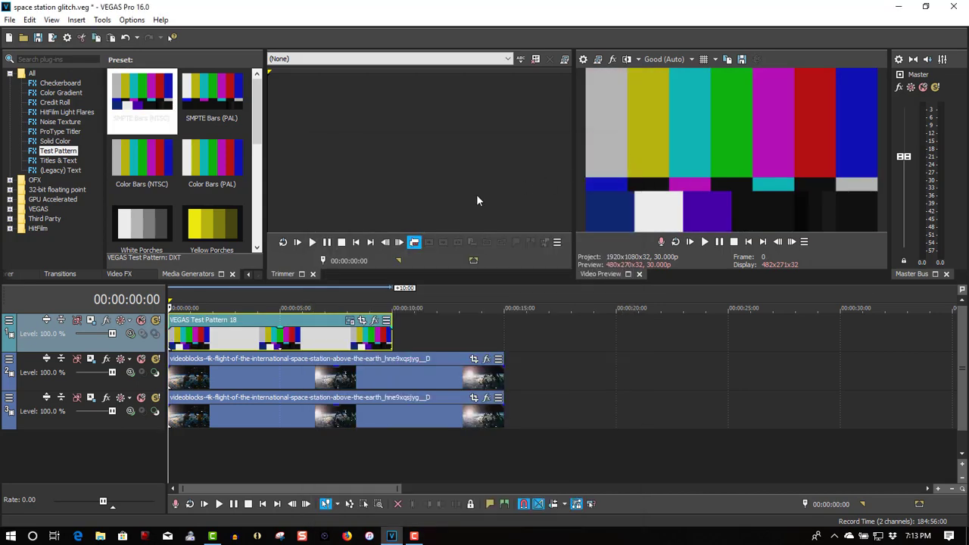
# Step: Apply the TV Simulator effect with the Reset to None preset to the test pattern event
pyautogui.click(121, 274)
pyautogui.moveTo(91, 95); pyautogui.dragTo(103, 203)
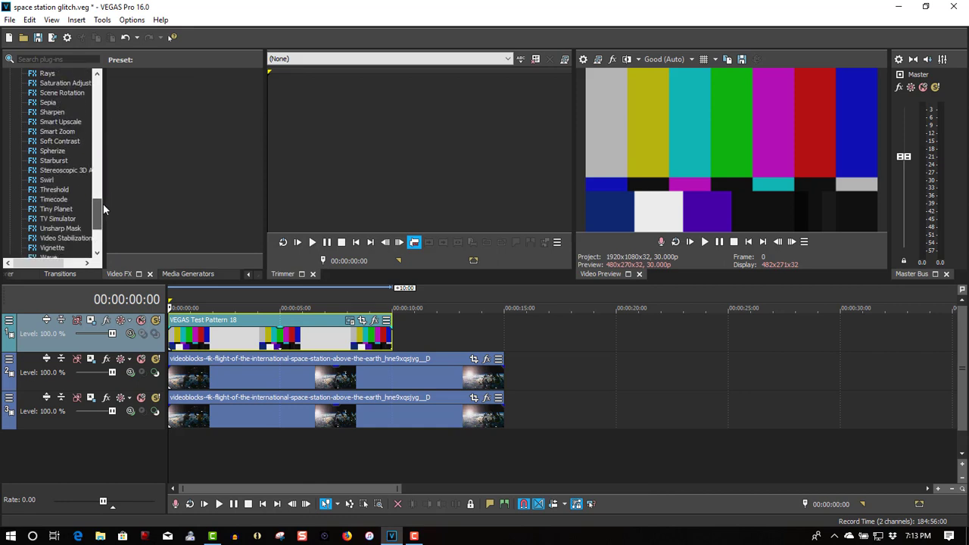
pyautogui.click(65, 219)
pyautogui.moveTo(135, 165); pyautogui.dragTo(184, 330)
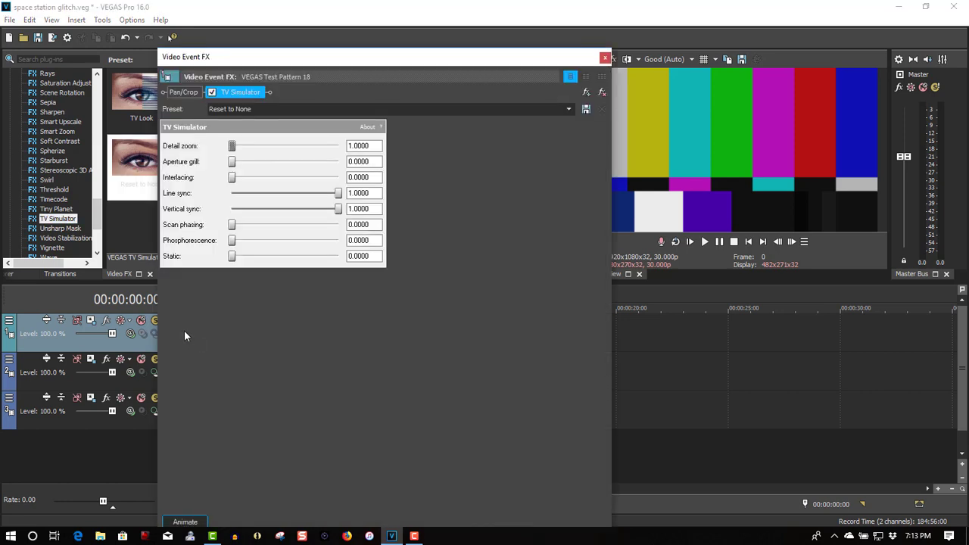
# Step: Set the TV Simulator's line sync and vertical sync to 0 and close the effect settings
pyautogui.moveTo(339, 193); pyautogui.dragTo(231, 196)
pyautogui.moveTo(337, 211); pyautogui.dragTo(220, 212)
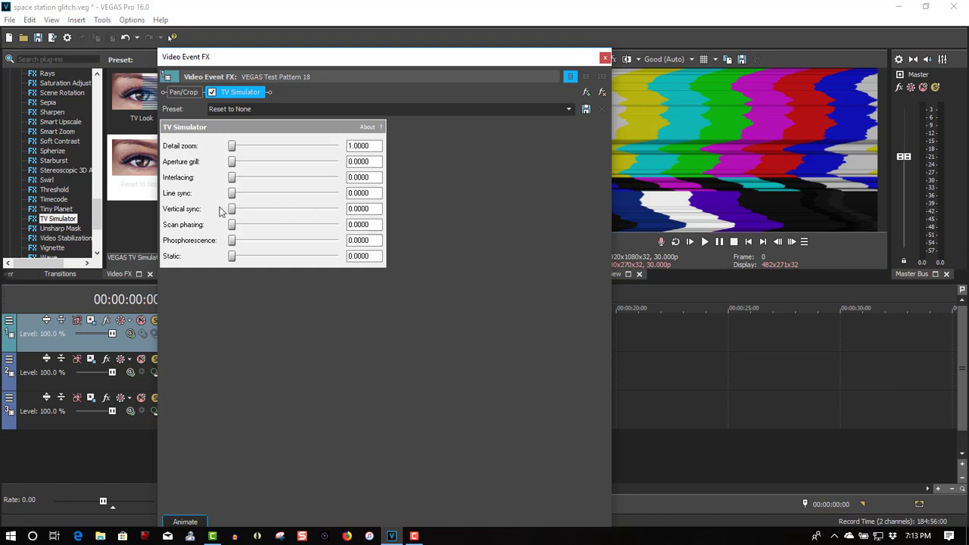
pyautogui.click(604, 58)
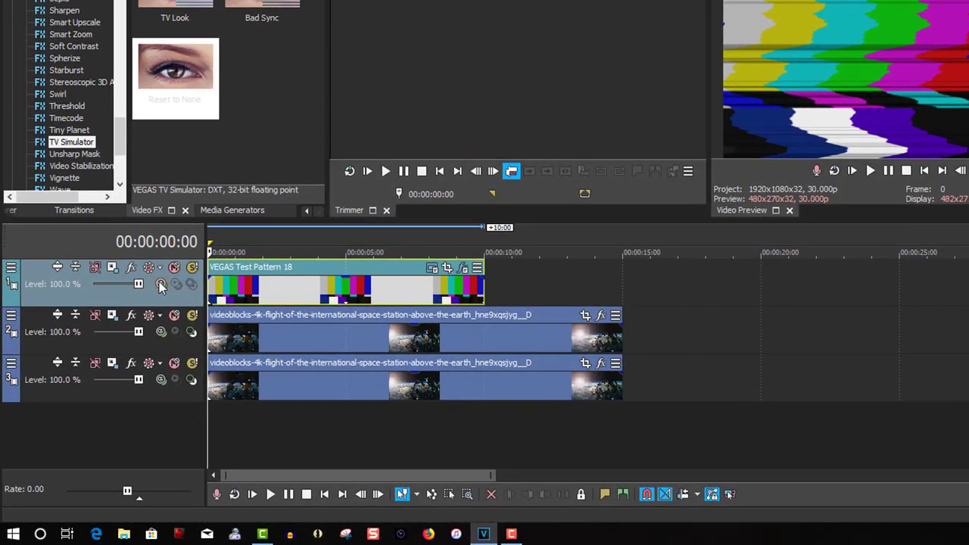
# Step: Set the top track's compositing mode to Custom using the VEGAS Displacement Map plug-in
pyautogui.click(161, 284)
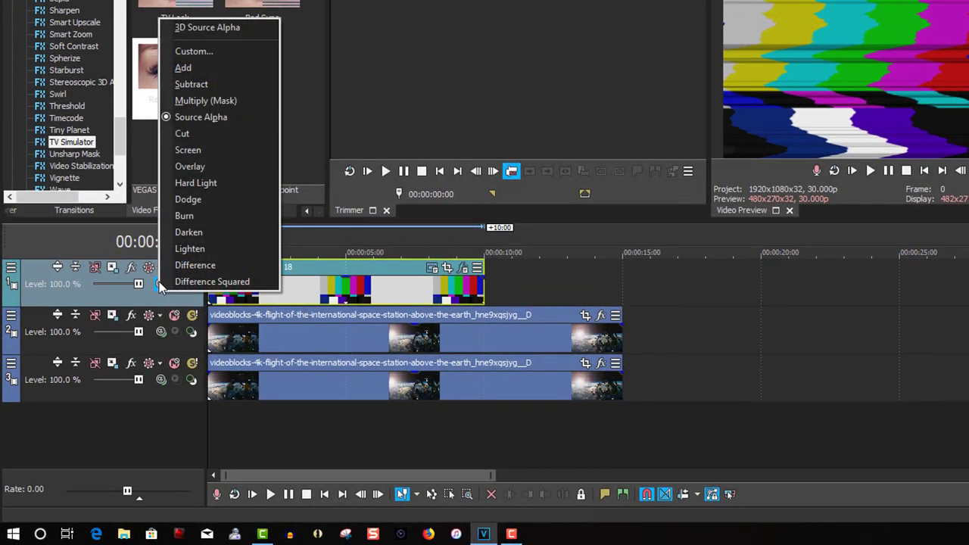
pyautogui.click(187, 57)
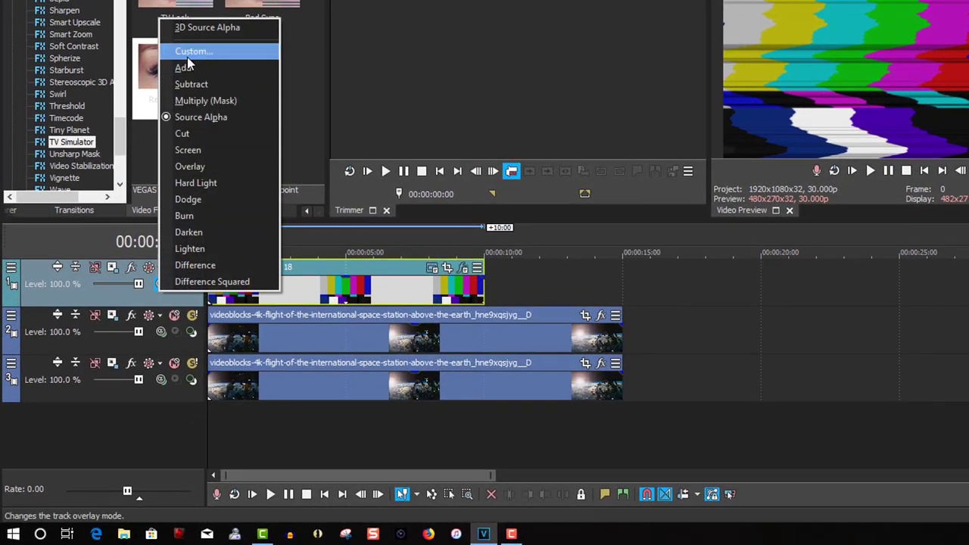
pyautogui.click(356, 368)
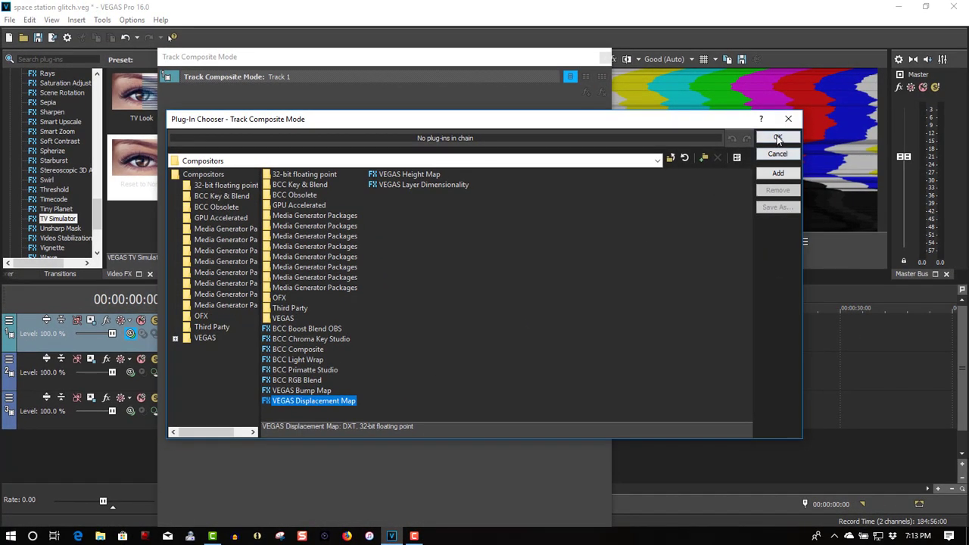
pyautogui.click(958, 41)
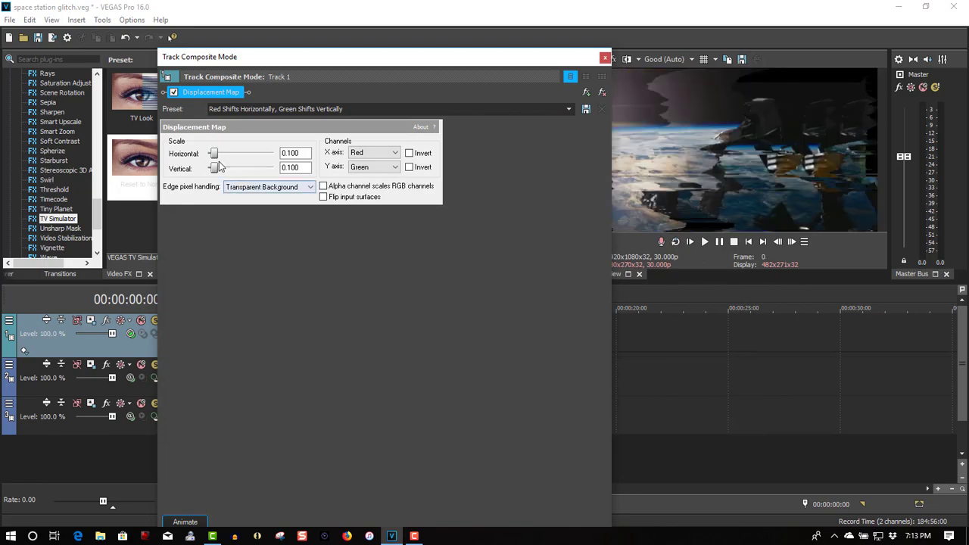
# Step: Set the displacement map's horizontal scale to 0.037 and its vertical scale to 0
pyautogui.moveTo(214, 155); pyautogui.dragTo(209, 154)
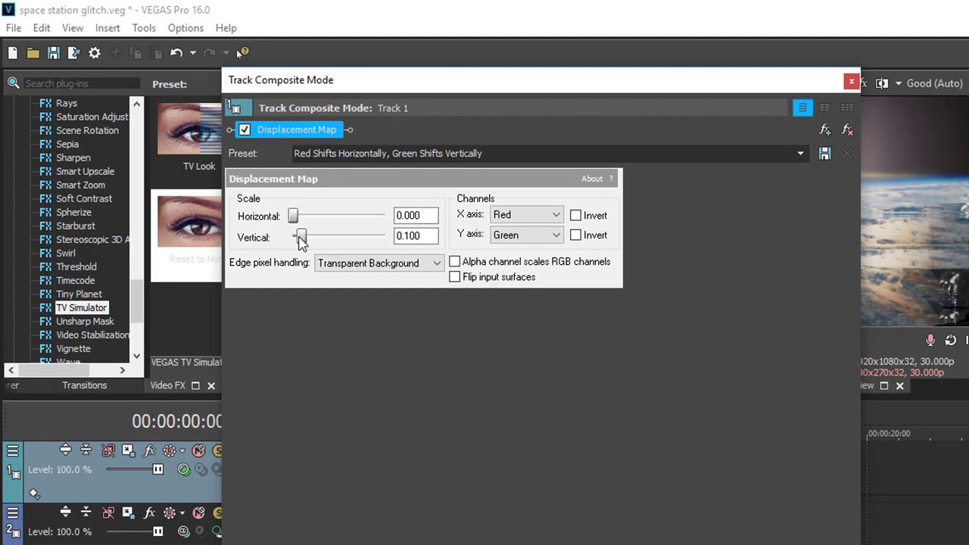
pyautogui.moveTo(301, 240); pyautogui.dragTo(295, 241)
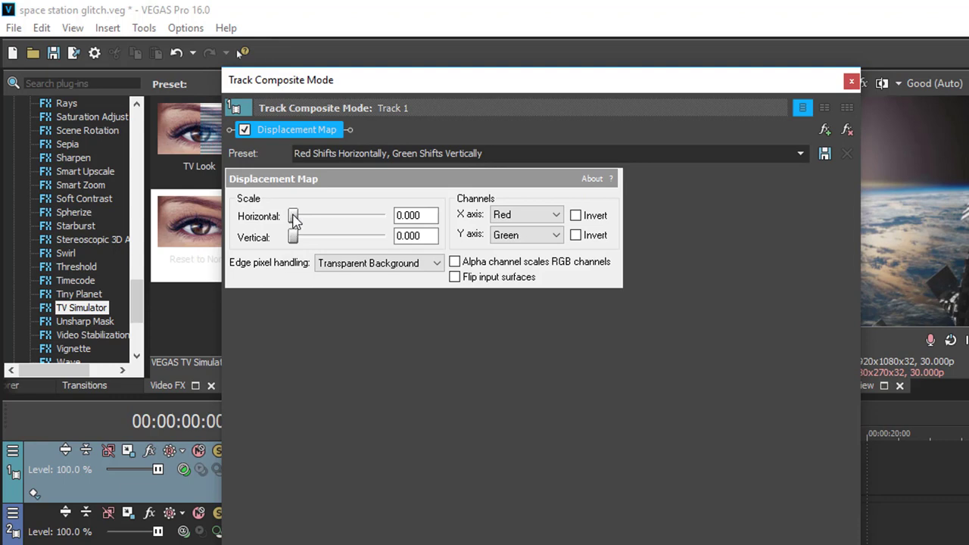
pyautogui.moveTo(294, 219); pyautogui.dragTo(299, 221)
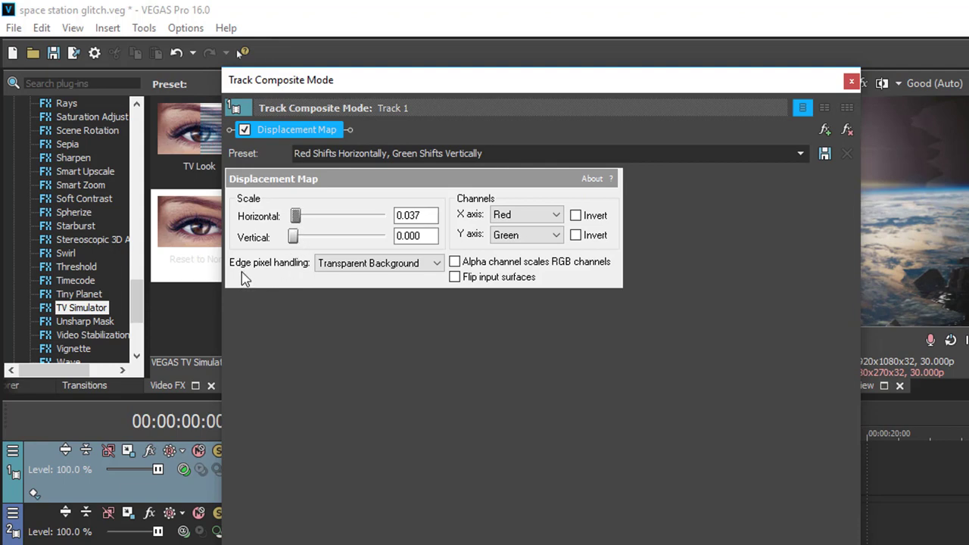
# Step: Set the displacement map's edge pixel handling to Wrap Pixels Around and enable alpha channel scaling of the RGB channels
pyautogui.click(350, 263)
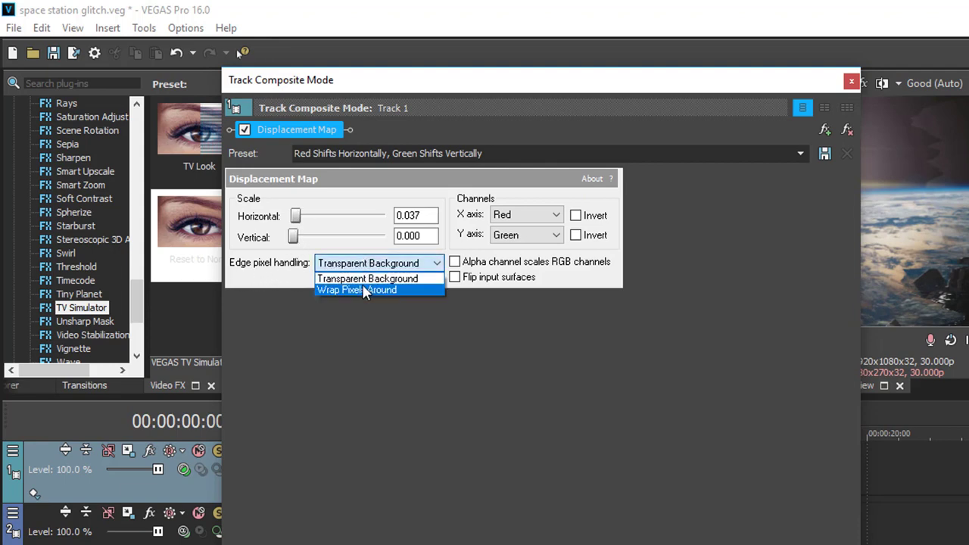
pyautogui.click(361, 290)
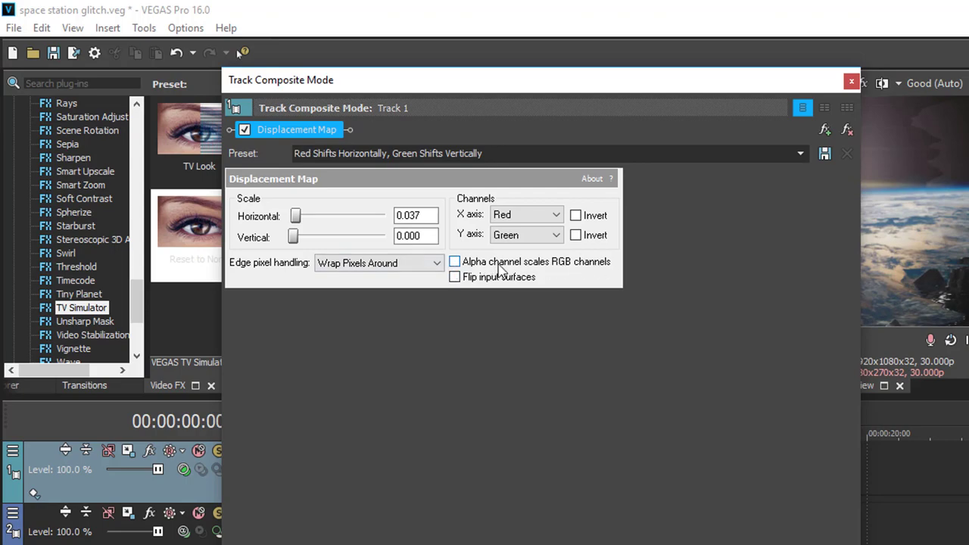
pyautogui.click(455, 262)
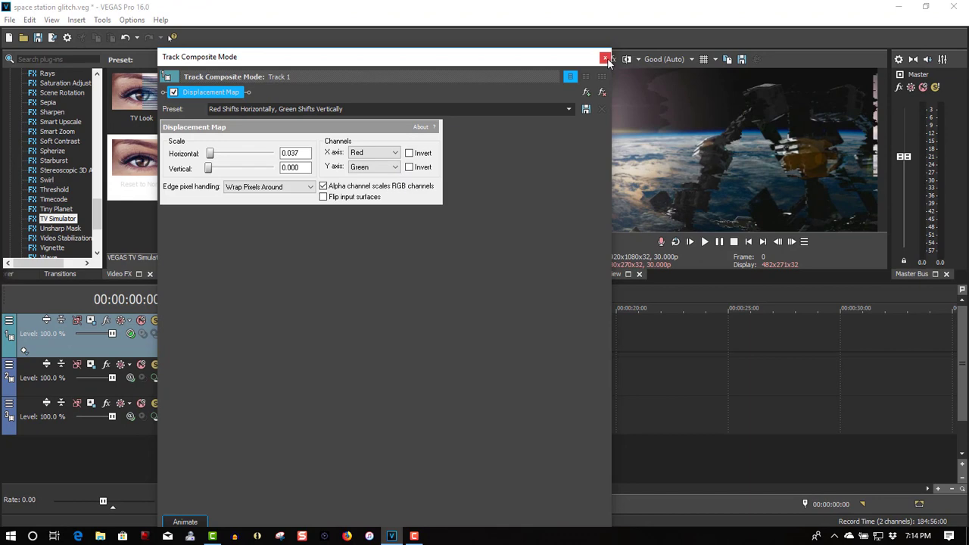
pyautogui.click(604, 59)
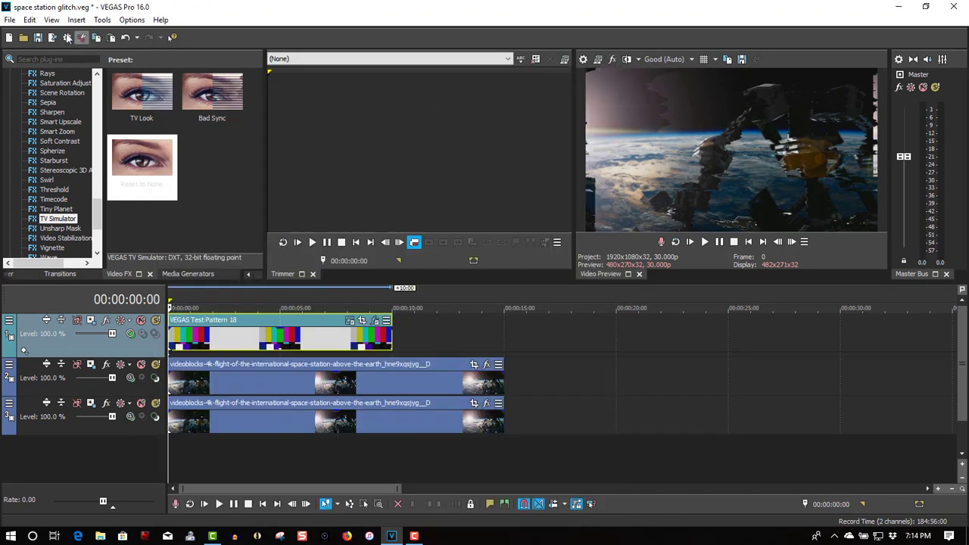
# Step: Set the project's stereoscopic 3D mode to Anaglyphic (red/cyan)
pyautogui.click(9, 20)
pyautogui.click(31, 257)
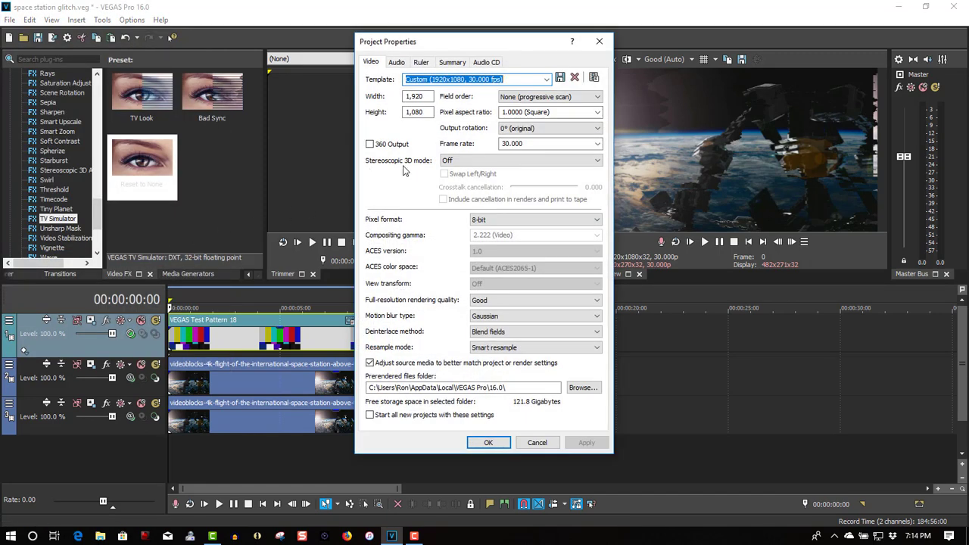
pyautogui.click(489, 161)
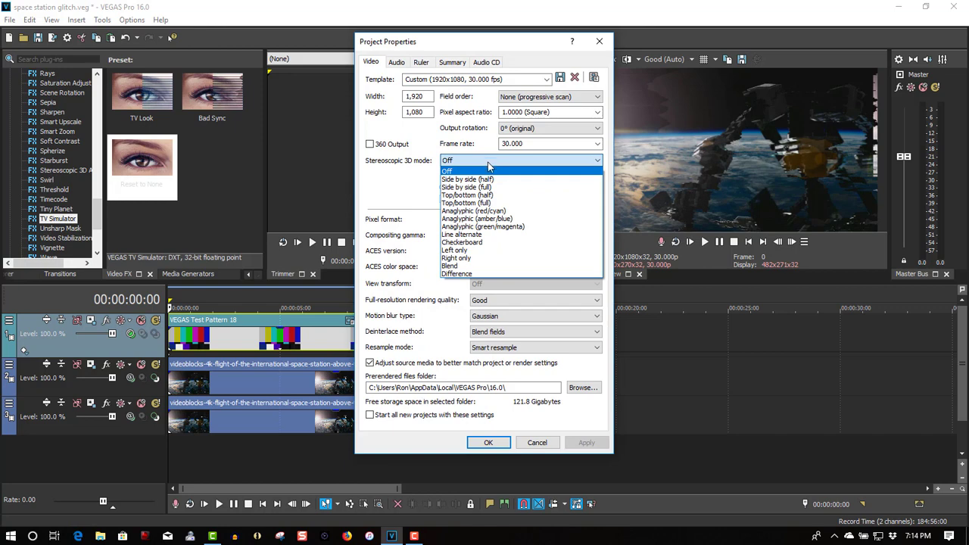
pyautogui.click(519, 211)
pyautogui.click(492, 442)
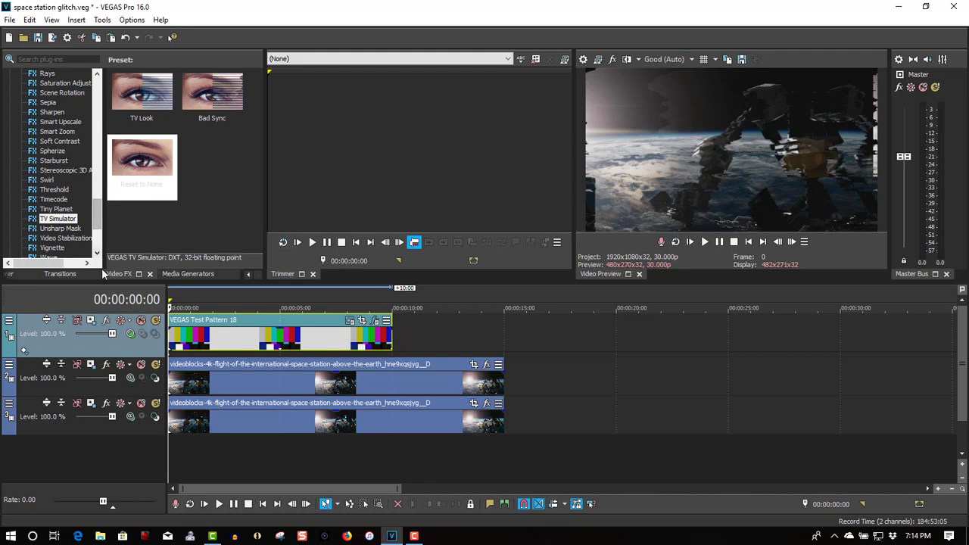
# Step: Apply the default Stereoscopic 3D Adjust effect to the track 2 clip with a horizontal offset of 0.0238
pyautogui.moveTo(96, 222); pyautogui.dragTo(96, 217)
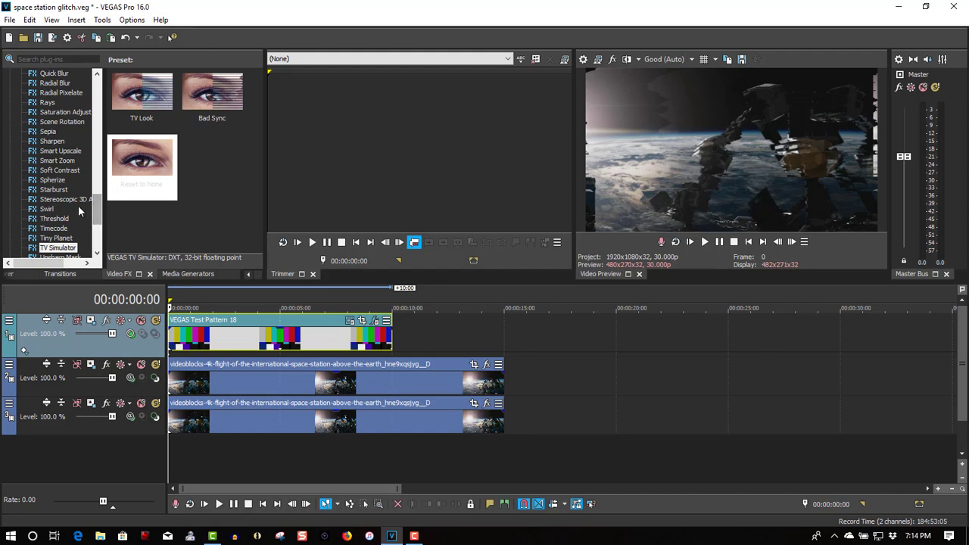
pyautogui.click(73, 201)
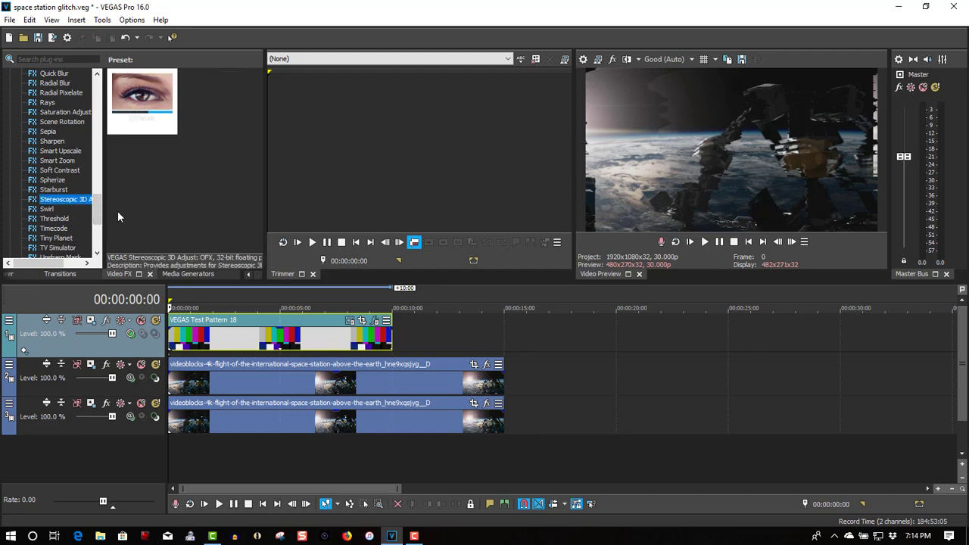
pyautogui.moveTo(131, 101); pyautogui.dragTo(182, 377)
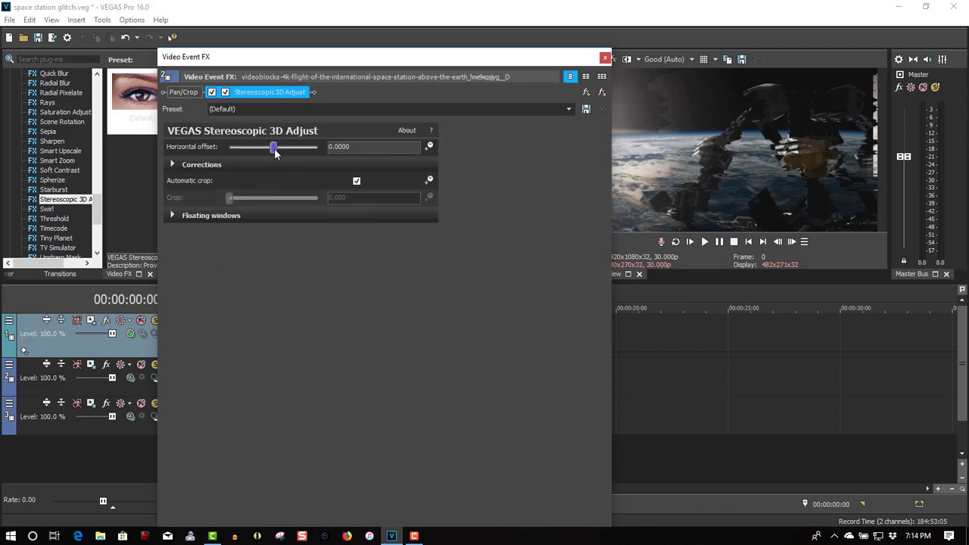
pyautogui.moveTo(275, 152); pyautogui.dragTo(284, 154)
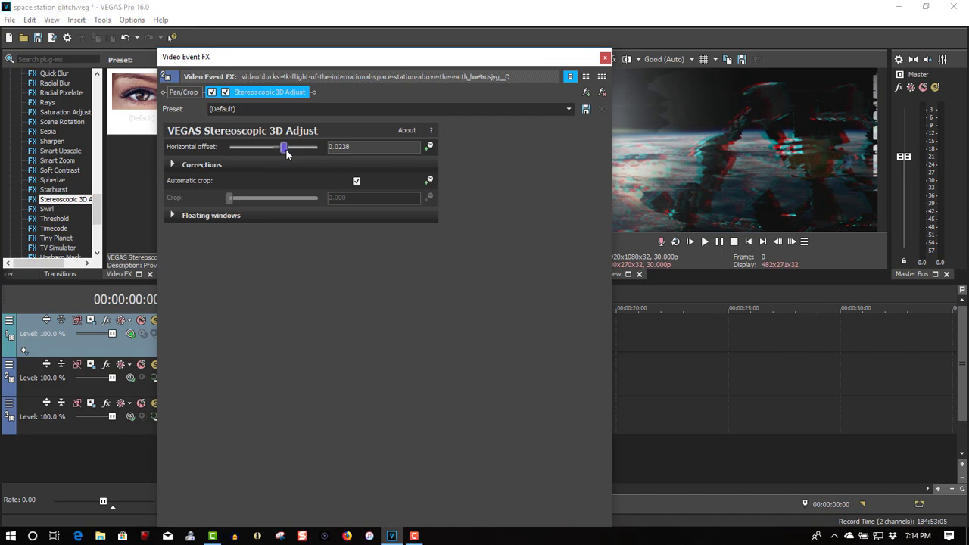
pyautogui.click(604, 58)
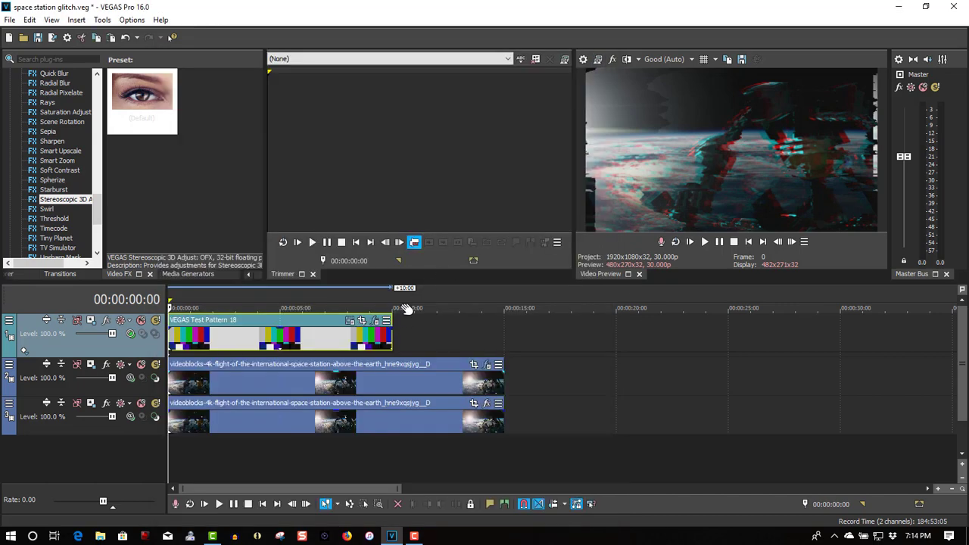
# Step: Shorten the test pattern to a brief clip starting at 00:00:02:13 and paste it at 00:00:05:07 as a new copy of the source media
pyautogui.moveTo(391, 335); pyautogui.dragTo(228, 342)
pyautogui.rightClick(229, 342)
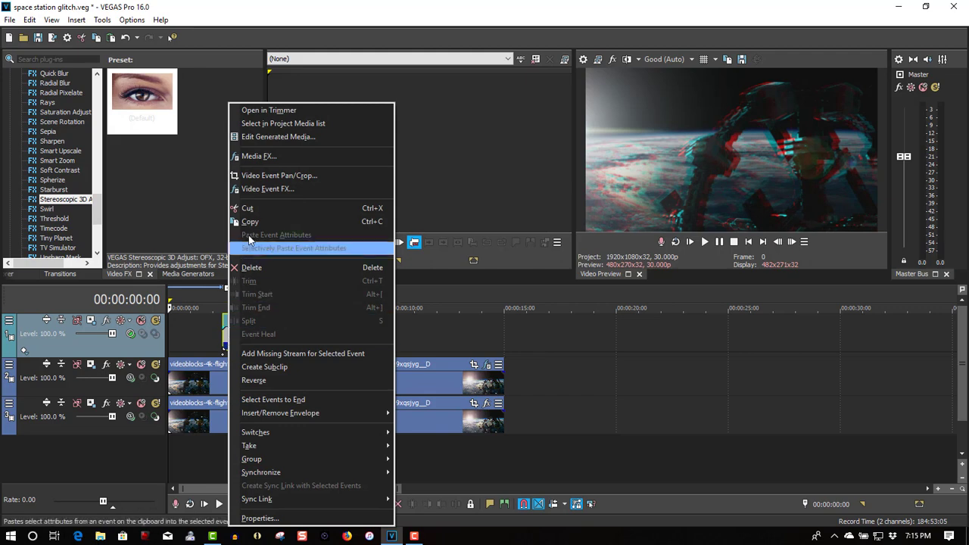
pyautogui.click(250, 221)
pyautogui.rightClick(285, 331)
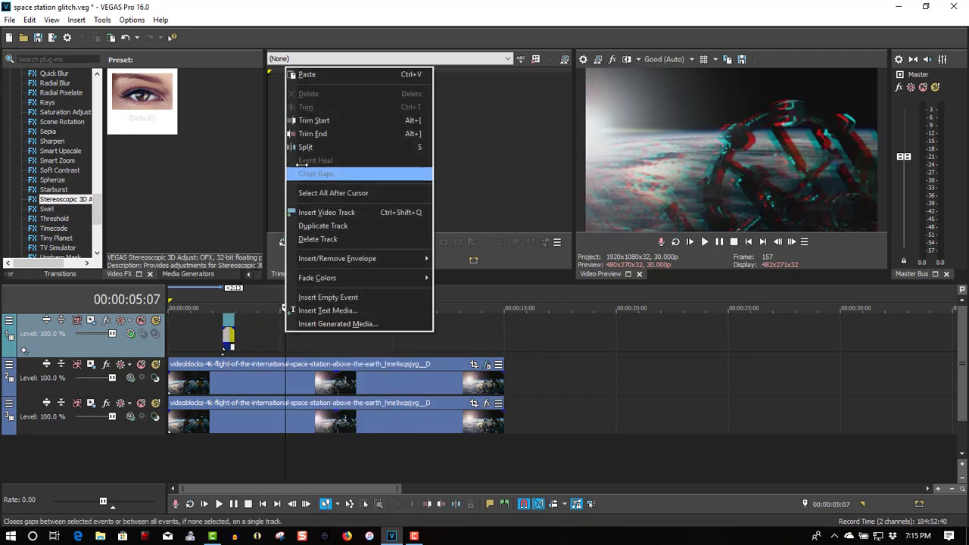
pyautogui.click(306, 74)
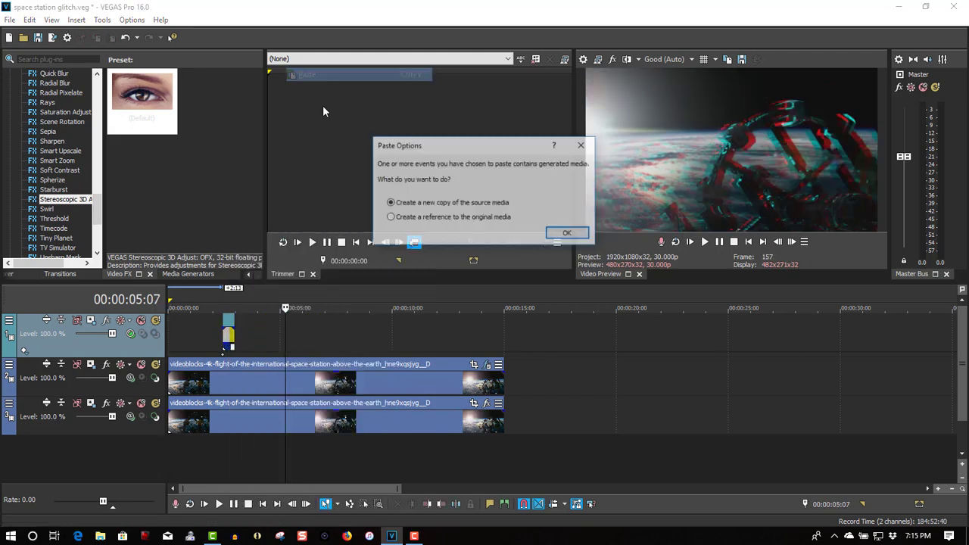
pyautogui.click(564, 233)
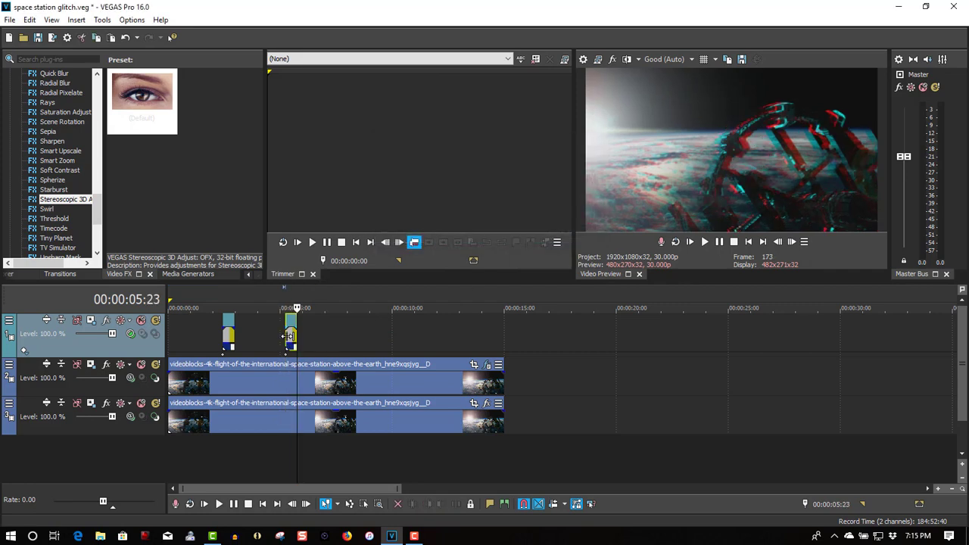
# Step: Split the track 2 clip at 00:00:02:13 and 00:00:02:29, matching the start and end of the first test pattern
pyautogui.click(221, 382)
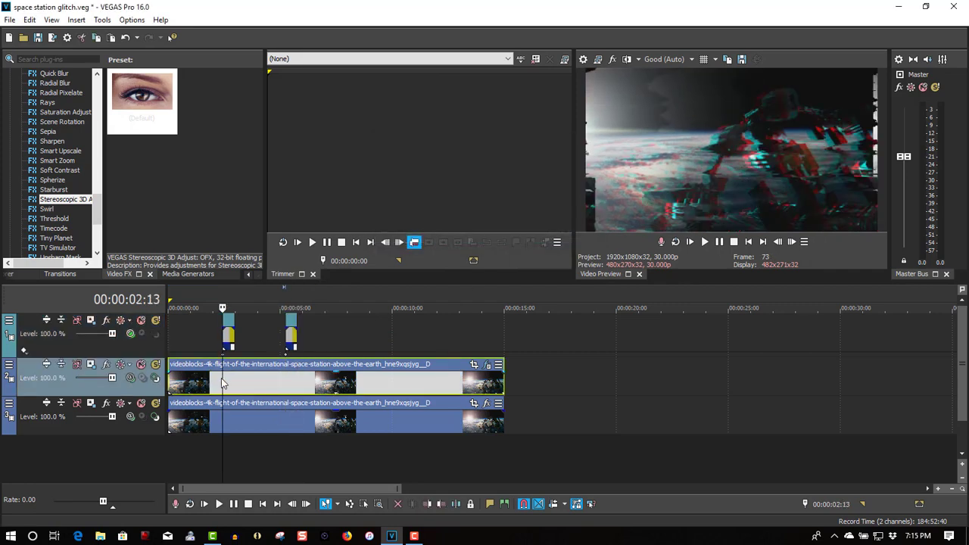
pyautogui.press('s')
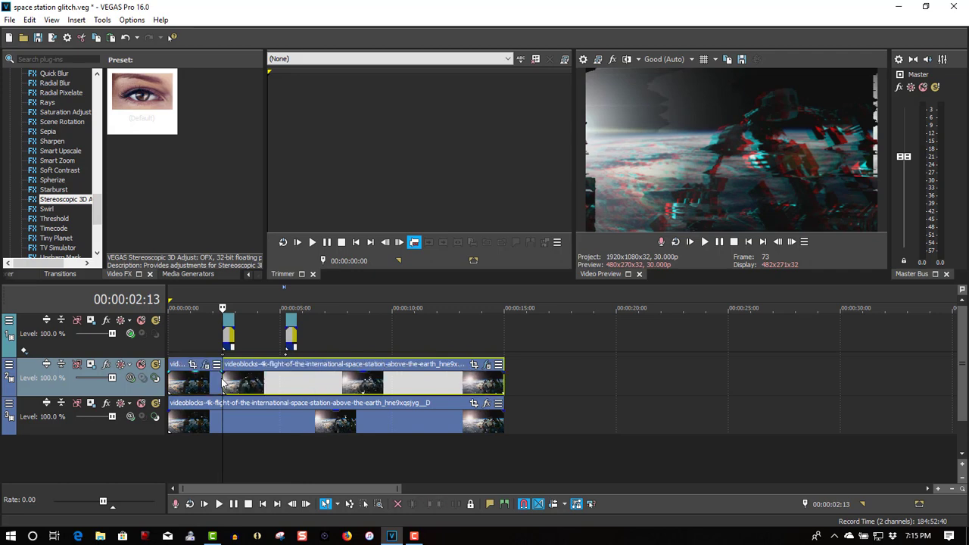
pyautogui.click(238, 377)
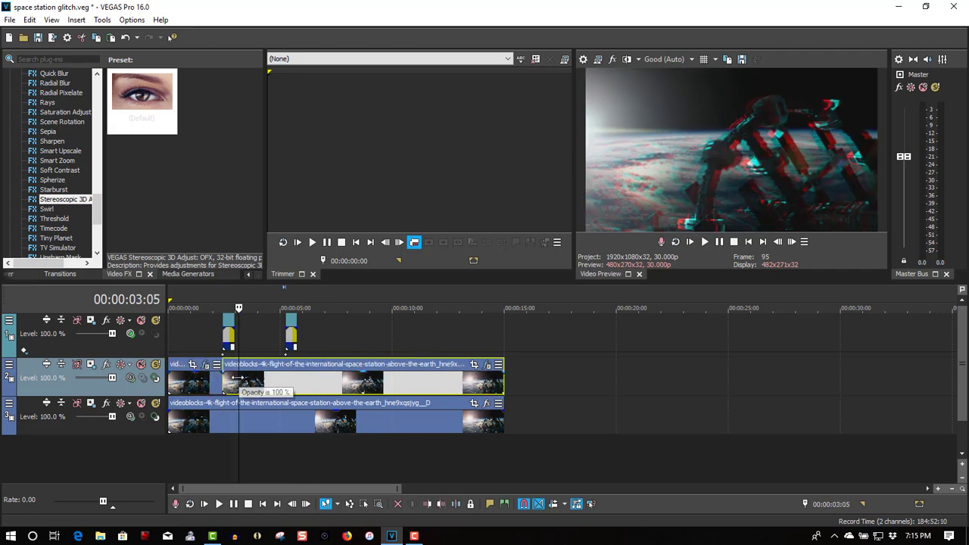
pyautogui.click(234, 385)
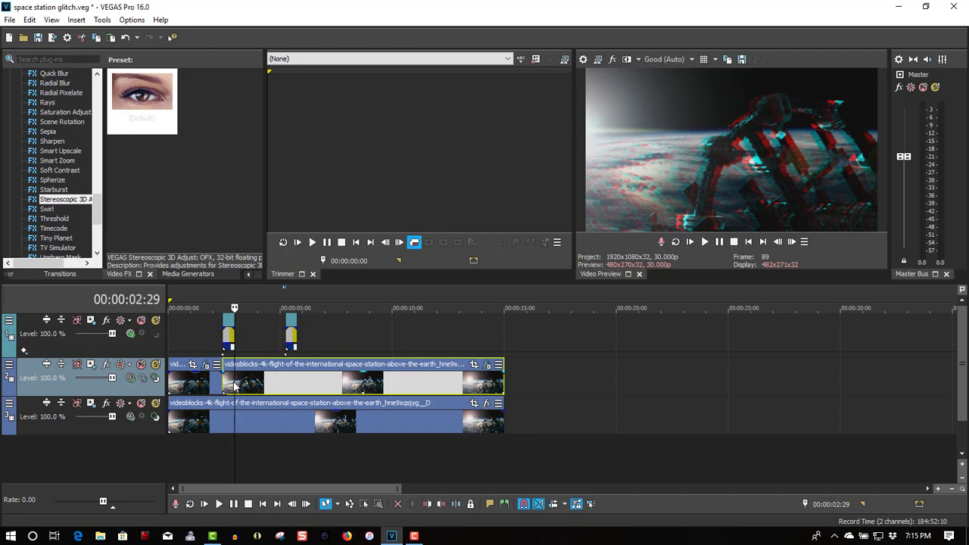
pyautogui.hotkey('alt', '[')
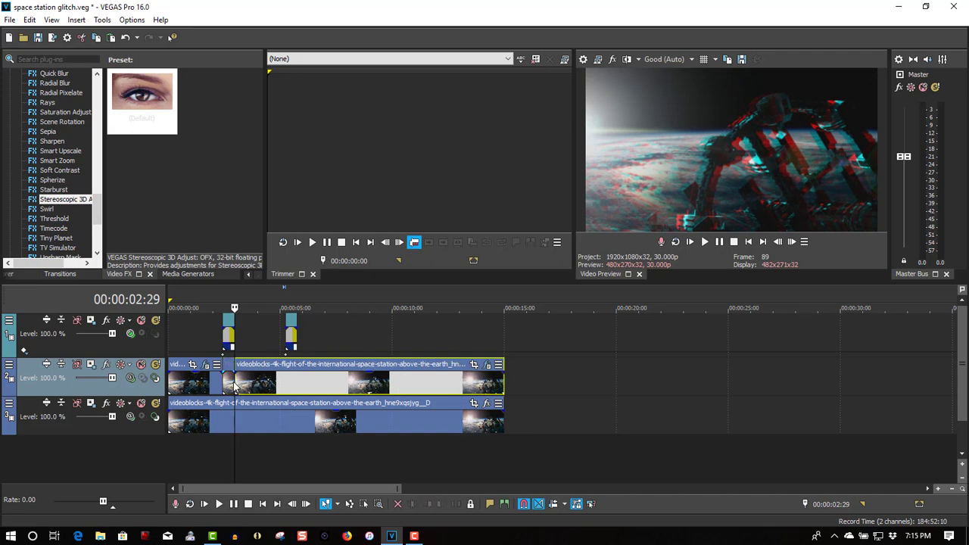
# Step: Split the track 2 clip at 00:00:05:07 and 00:00:05:23, matching the start and end of the second test pattern
pyautogui.click(285, 373)
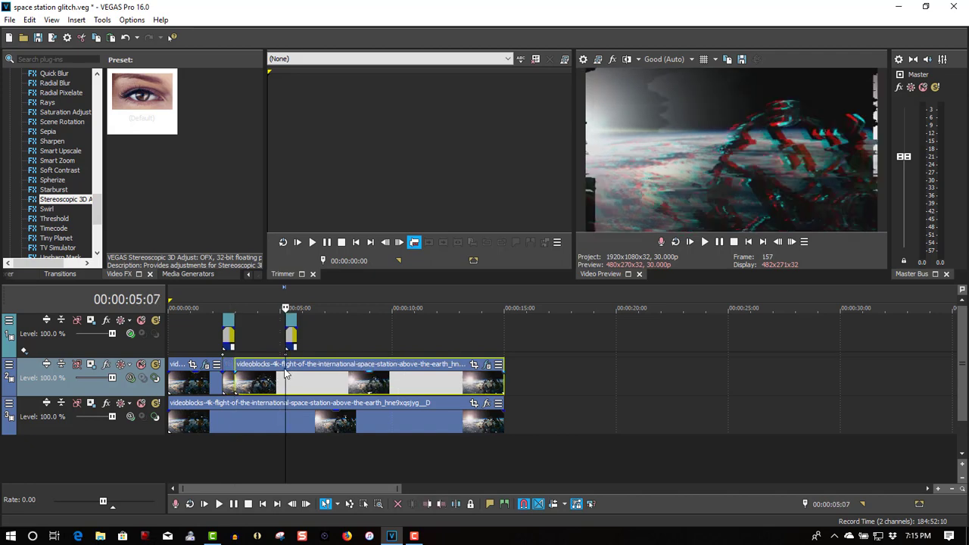
pyautogui.press('s')
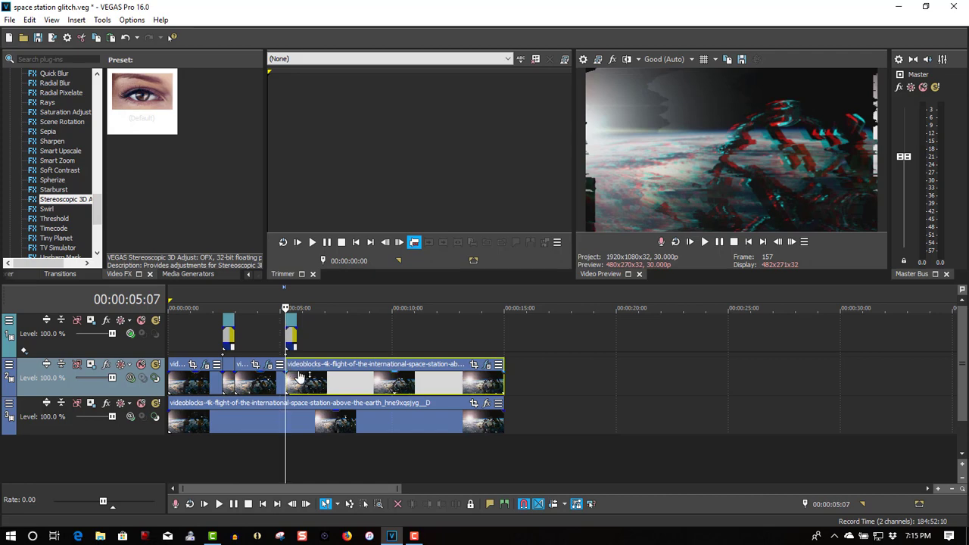
pyautogui.click(303, 384)
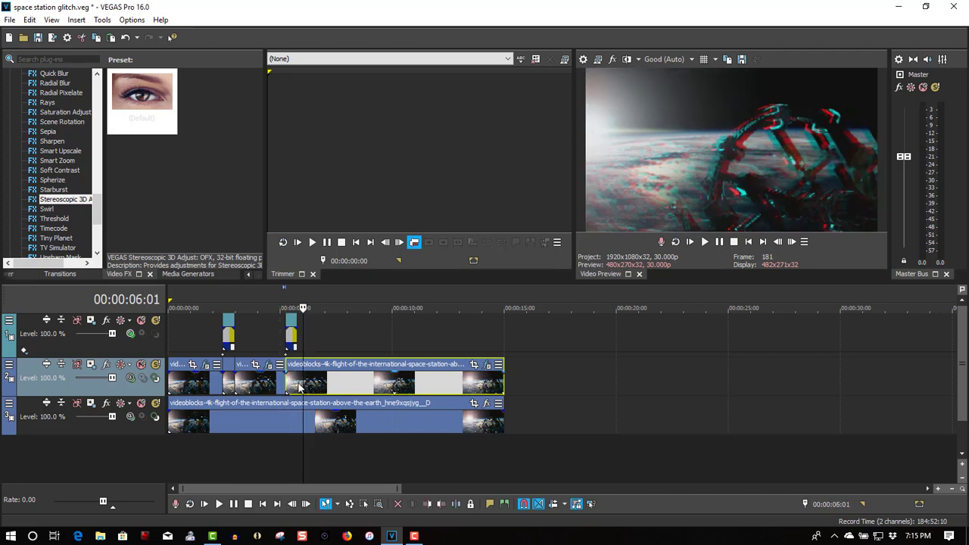
pyautogui.click(297, 387)
pyautogui.press('s')
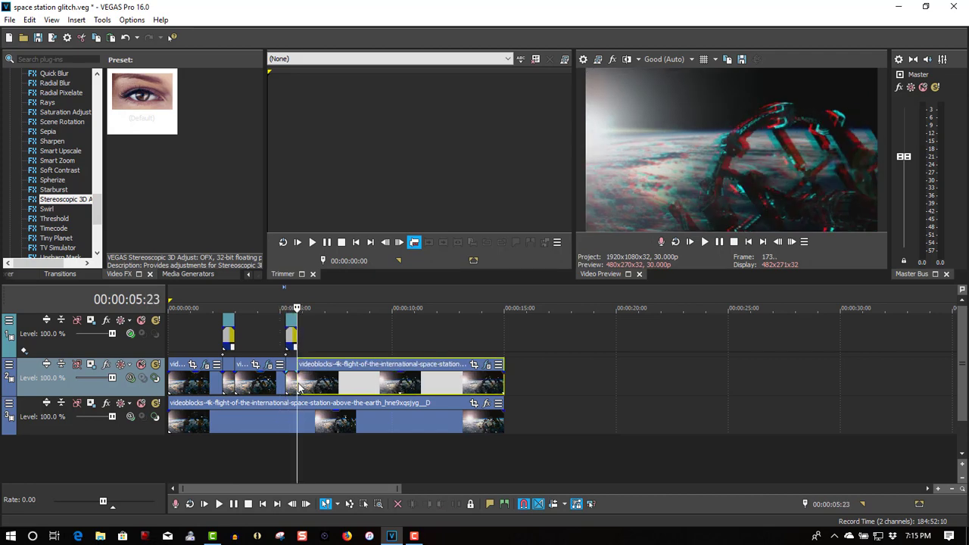
# Step: Delete the three track 2 segments that lie outside the two test patterns and play back the glitches
pyautogui.click(317, 389)
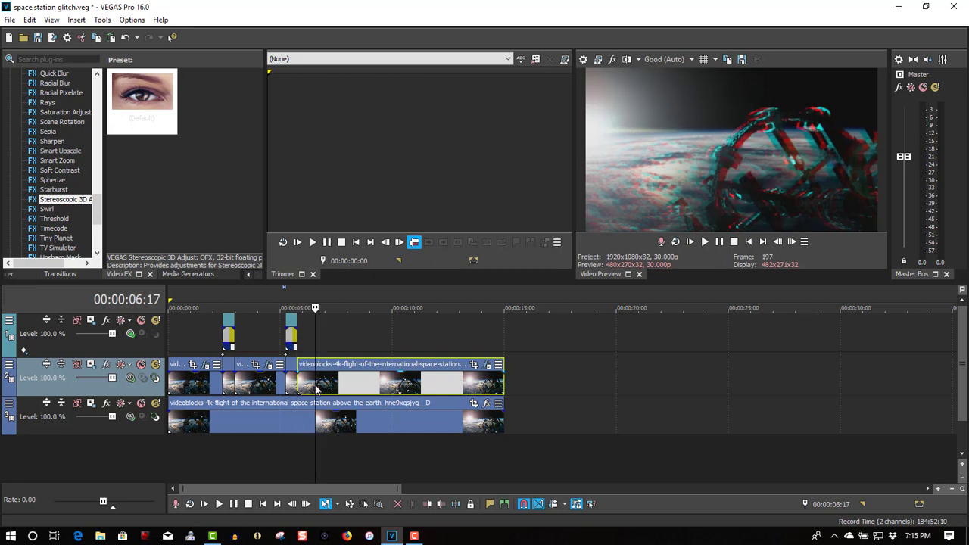
pyautogui.press('Delete')
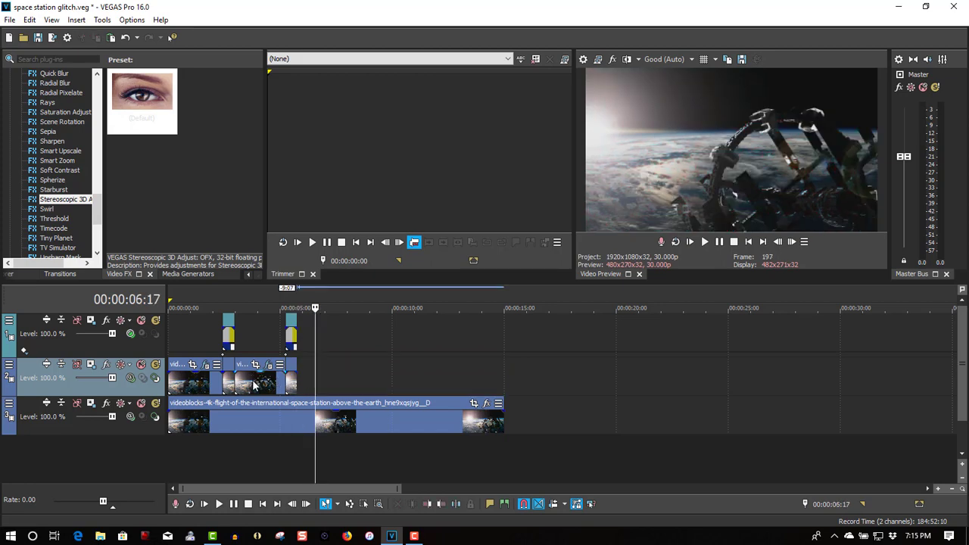
pyautogui.click(254, 385)
pyautogui.press('Delete')
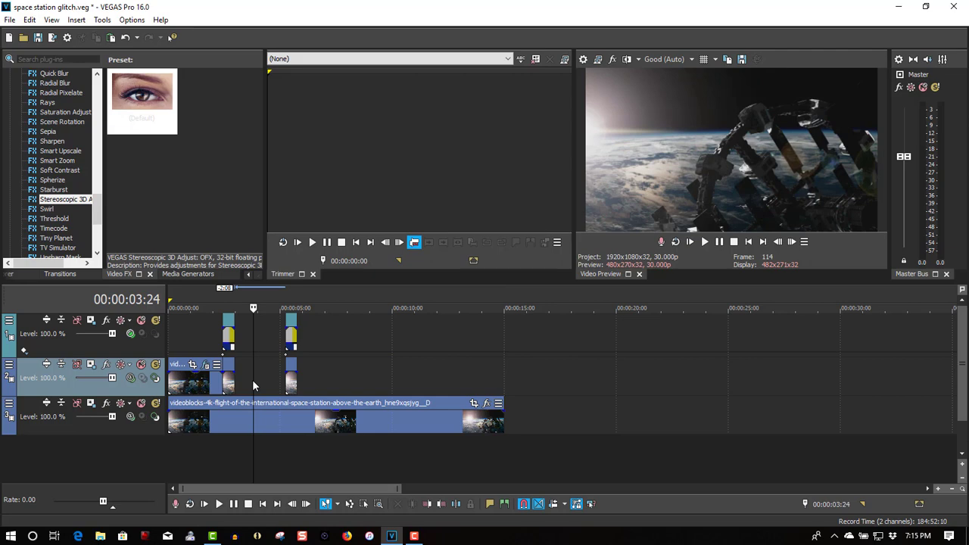
pyautogui.click(193, 386)
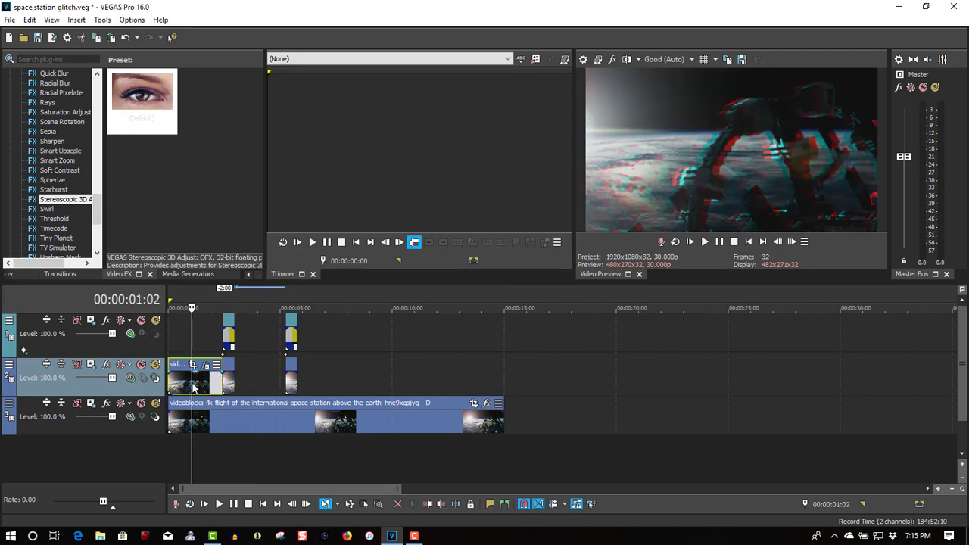
pyautogui.press('Delete')
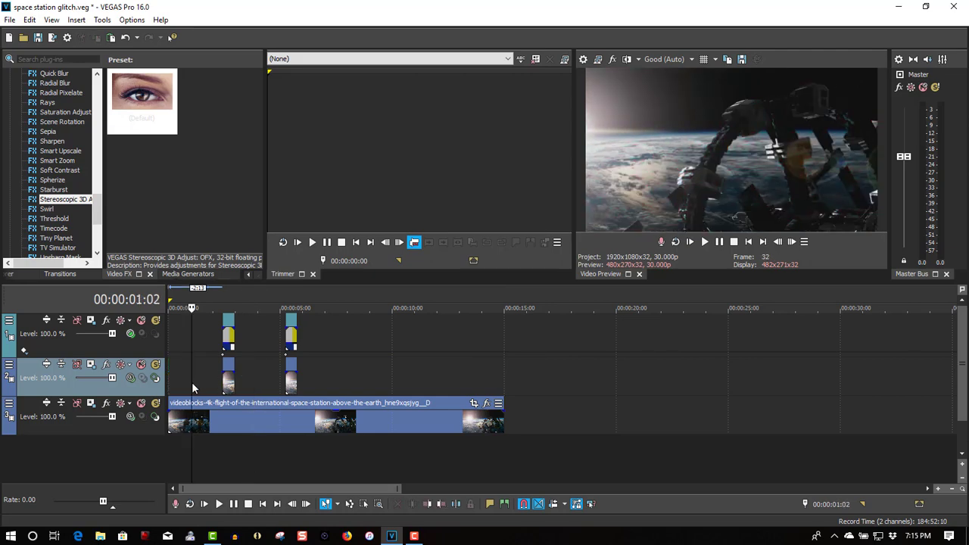
pyautogui.click(704, 242)
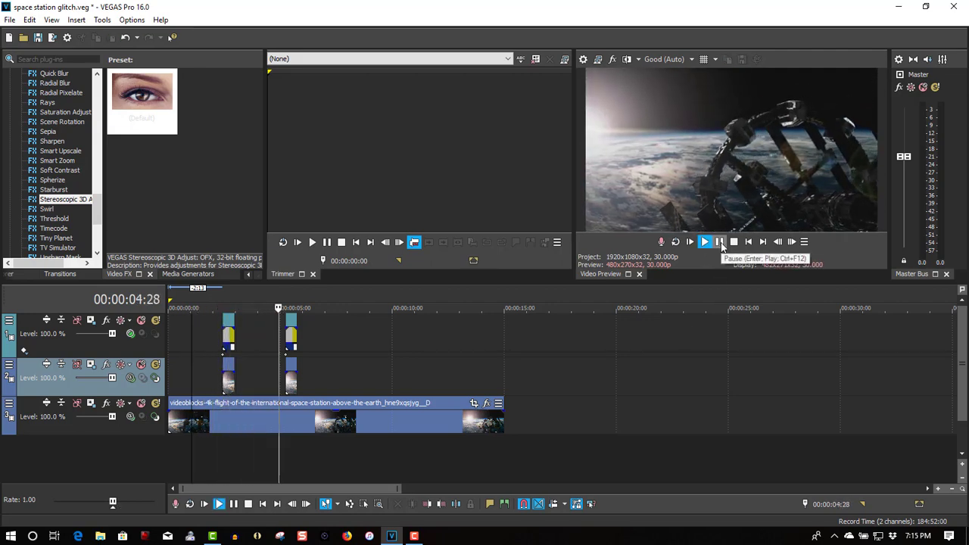
pyautogui.click(720, 242)
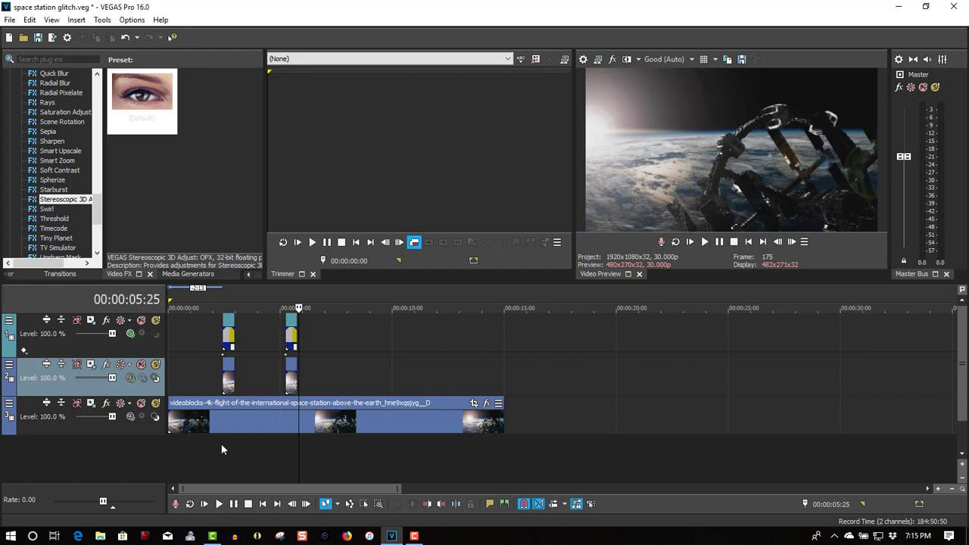
# Step: Apply the default Saturation Adjust effect to the track 3 clip, with the playhead at 00:00:01:14
pyautogui.click(201, 364)
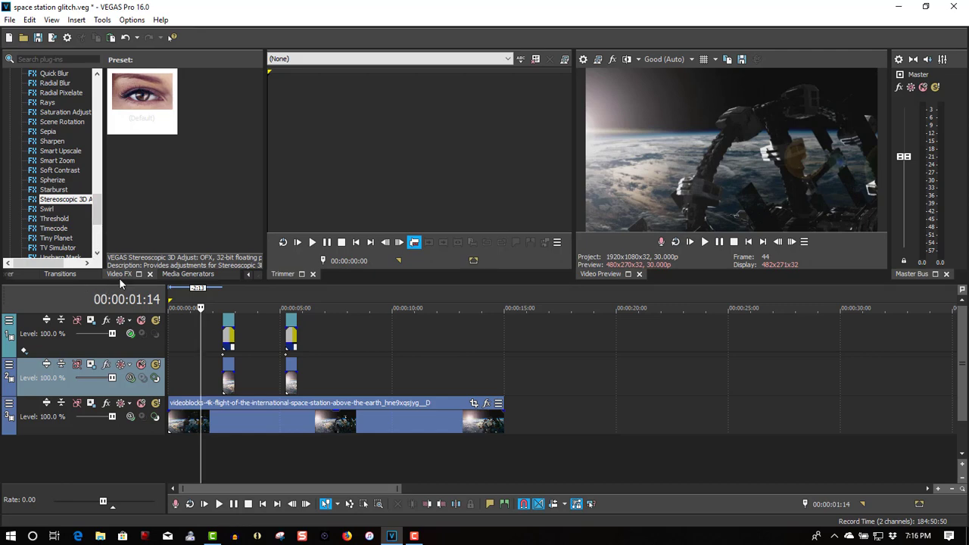
pyautogui.click(58, 113)
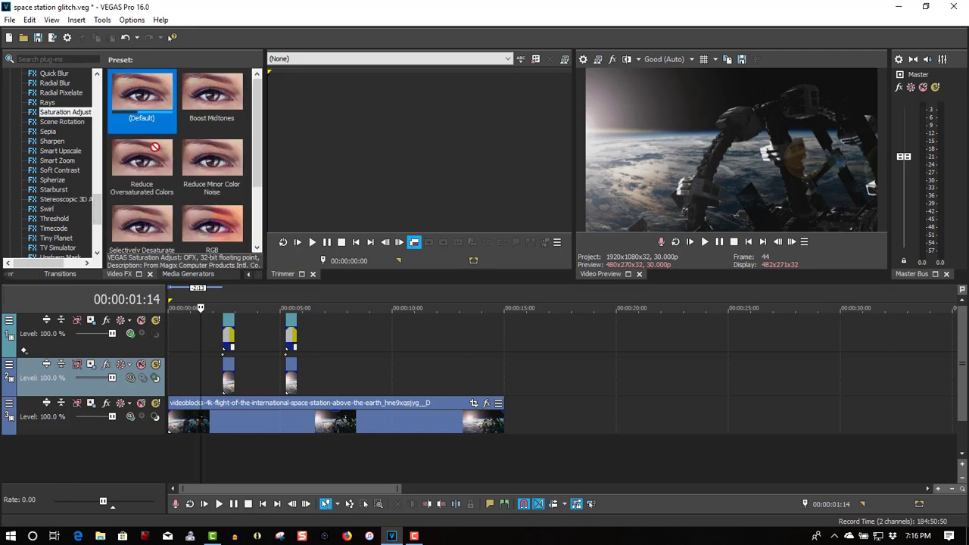
pyautogui.moveTo(150, 143); pyautogui.dragTo(235, 403)
pyautogui.moveTo(230, 421); pyautogui.dragTo(230, 421)
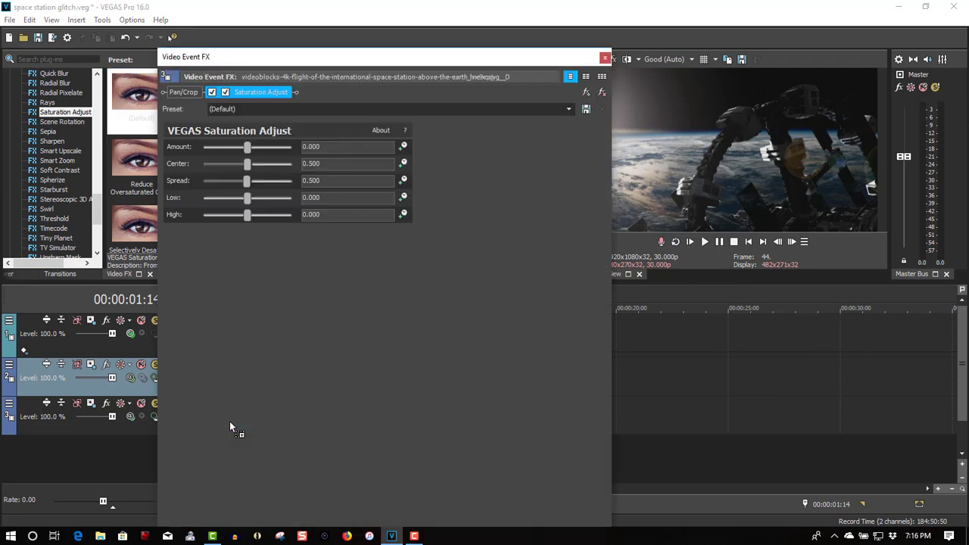
# Step: Set the saturation effect's amount to 1.000, center to 0.912 and low to 0.986
pyautogui.moveTo(246, 147); pyautogui.dragTo(296, 148)
pyautogui.moveTo(248, 169); pyautogui.dragTo(285, 170)
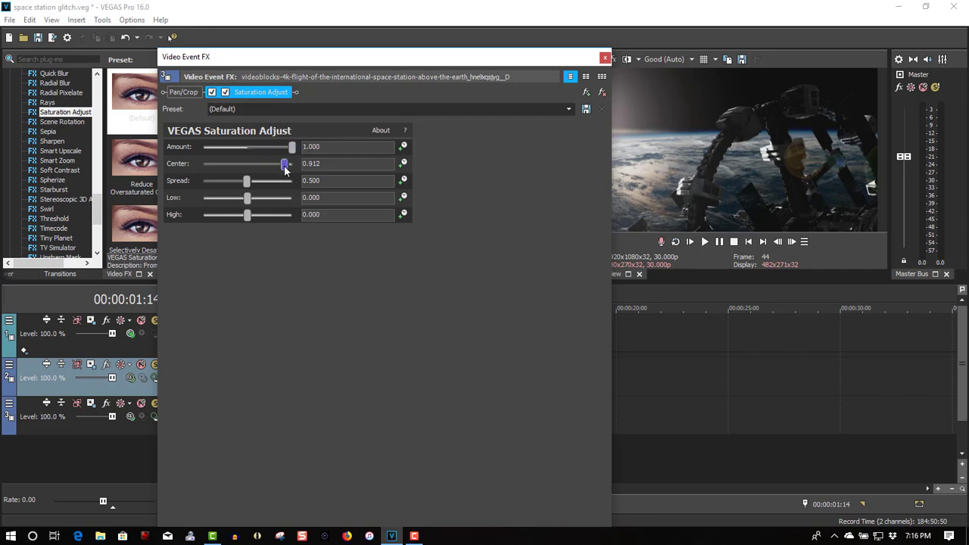
pyautogui.moveTo(247, 198); pyautogui.dragTo(293, 199)
# Step: Compare the track 3 clip with and without the saturation effect and play back the section containing both glitches
pyautogui.click(225, 92)
pyautogui.click(211, 91)
pyautogui.click(225, 91)
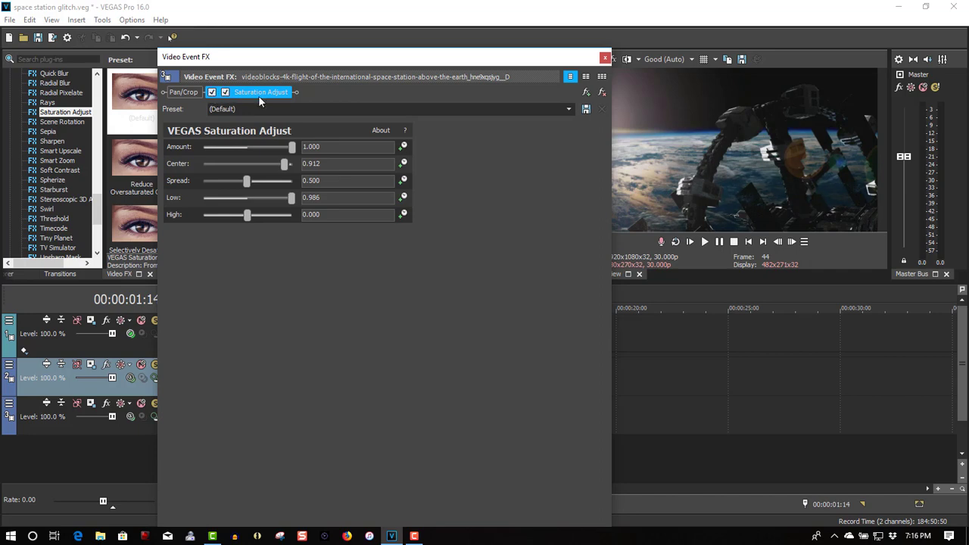
pyautogui.click(605, 58)
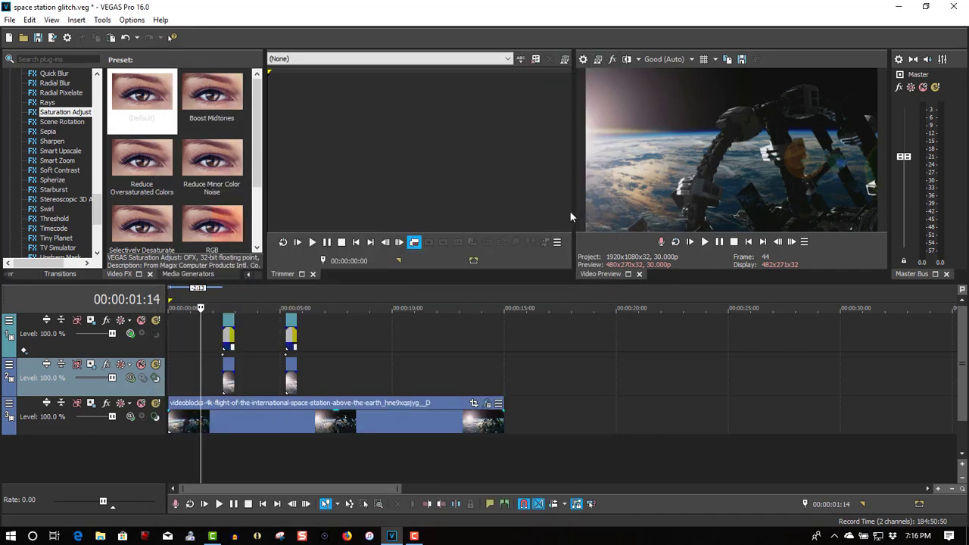
pyautogui.click(703, 242)
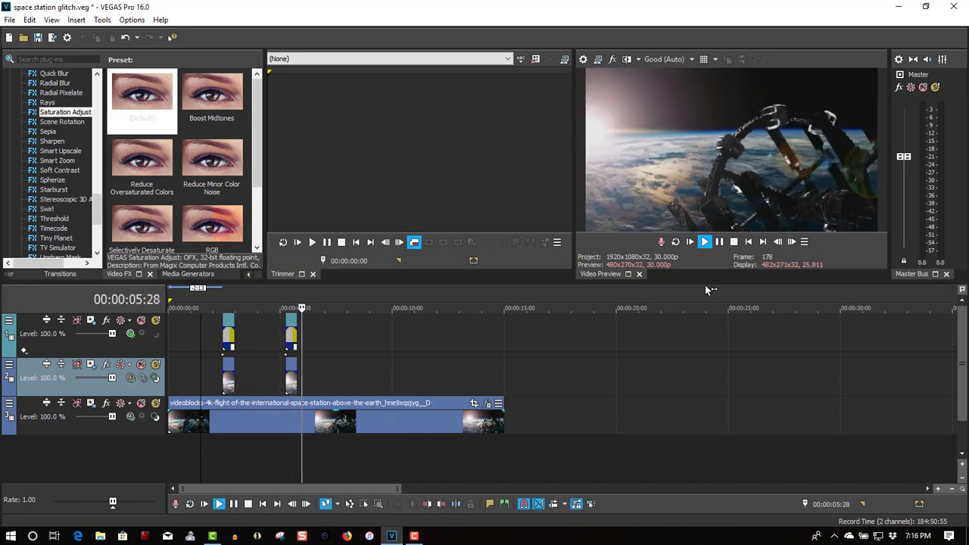
pyautogui.click(722, 242)
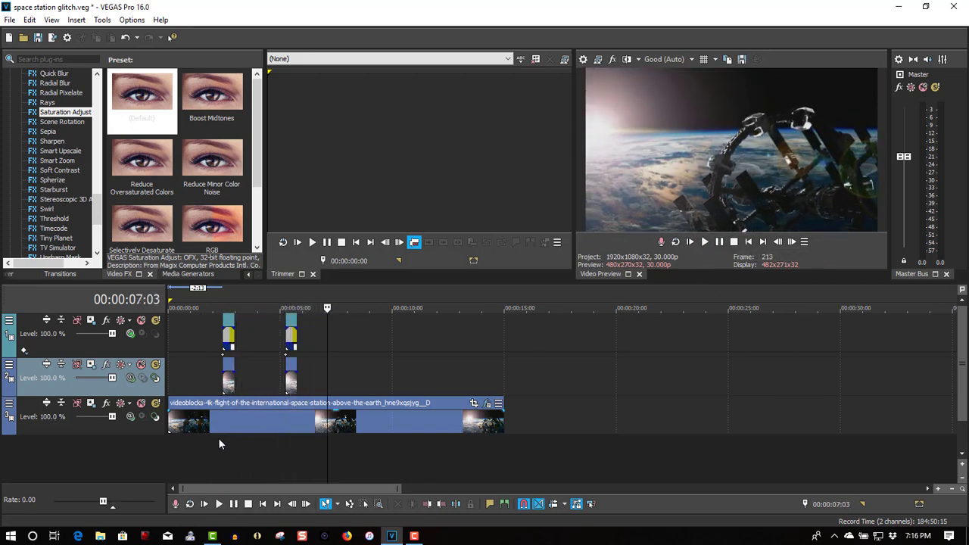